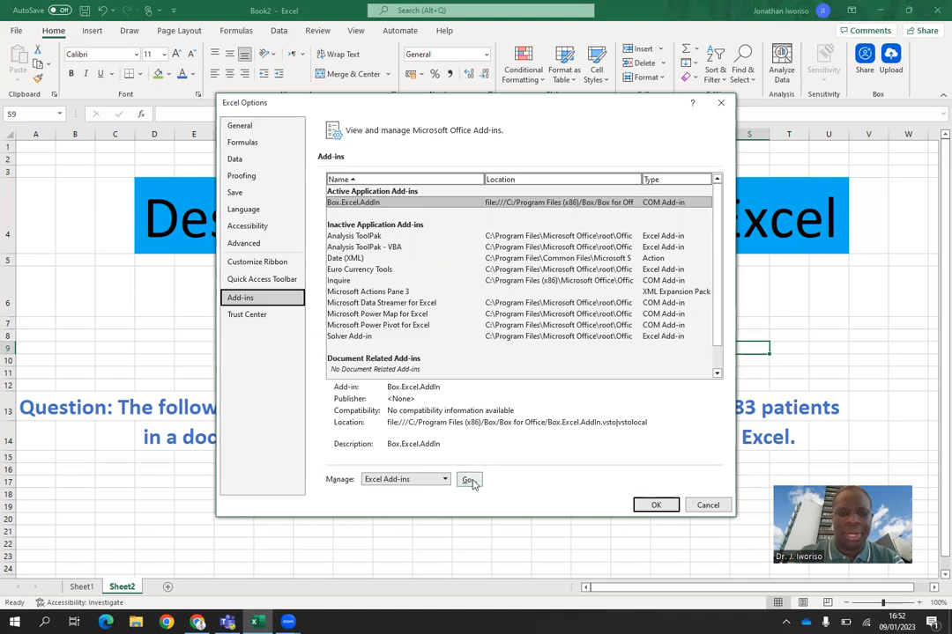
Step: Enable the Analysis ToolPak add-in and check that the Data Analysis command is available
click(470, 481)
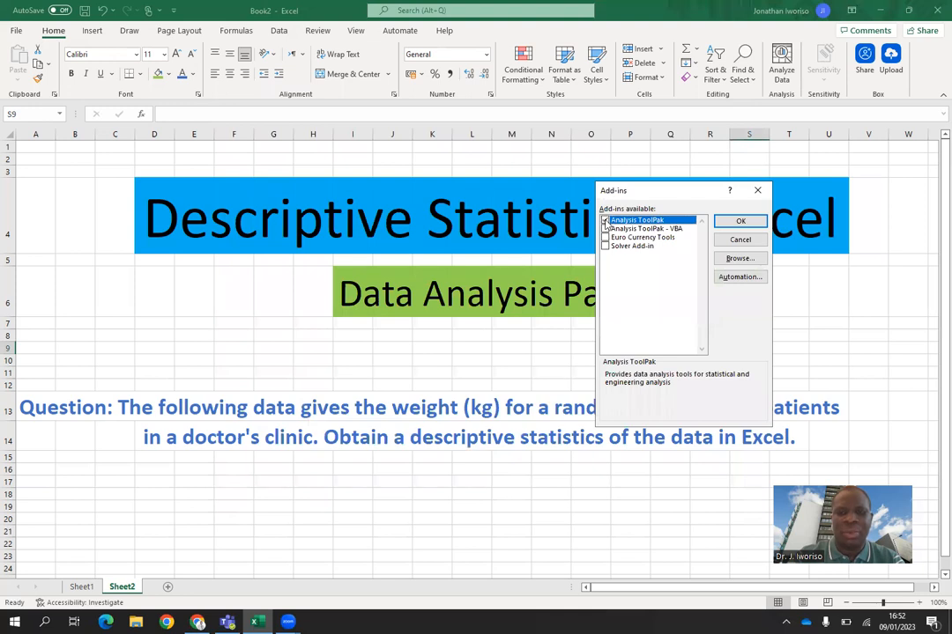
click(605, 220)
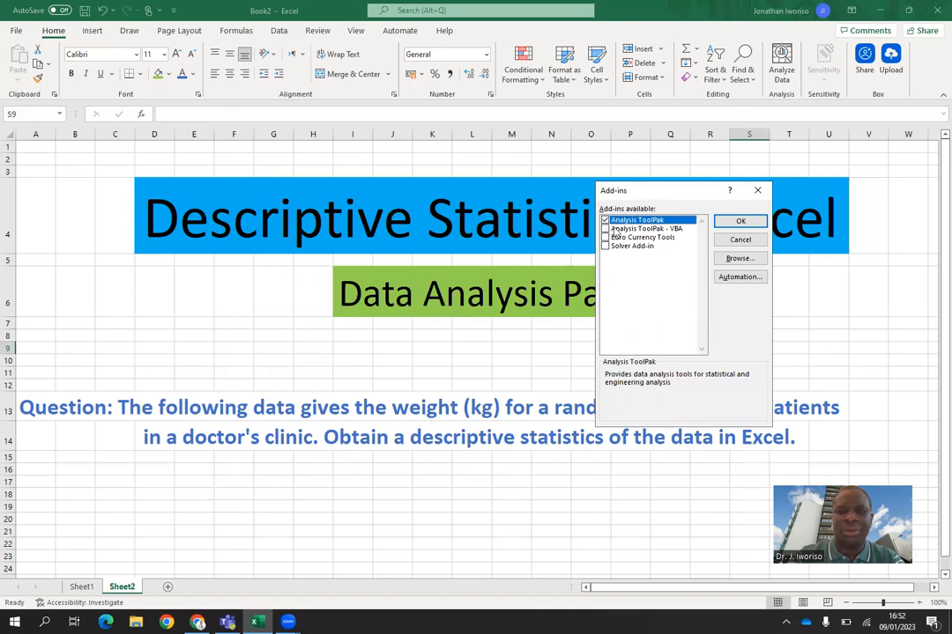
click(741, 223)
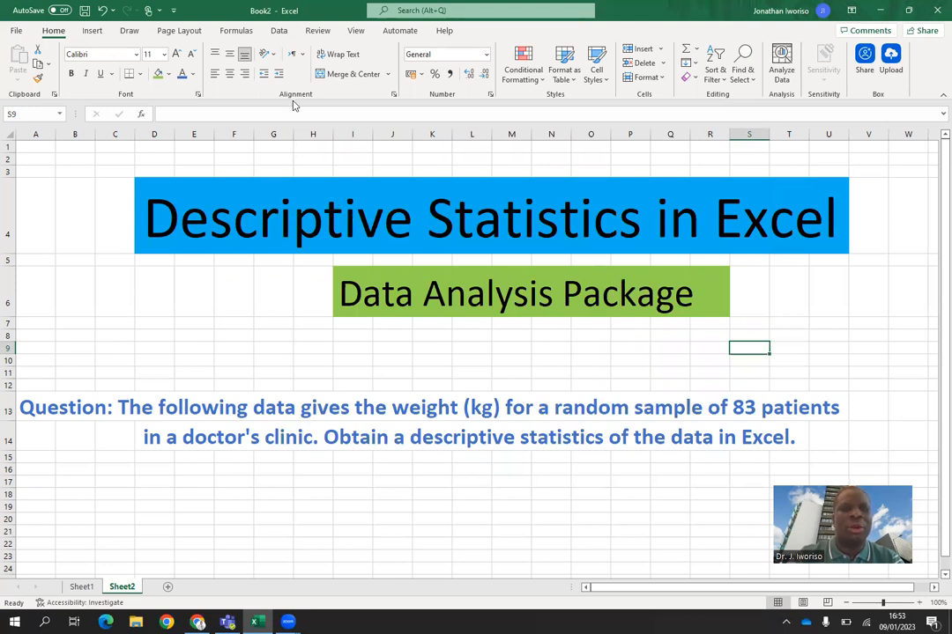
click(280, 34)
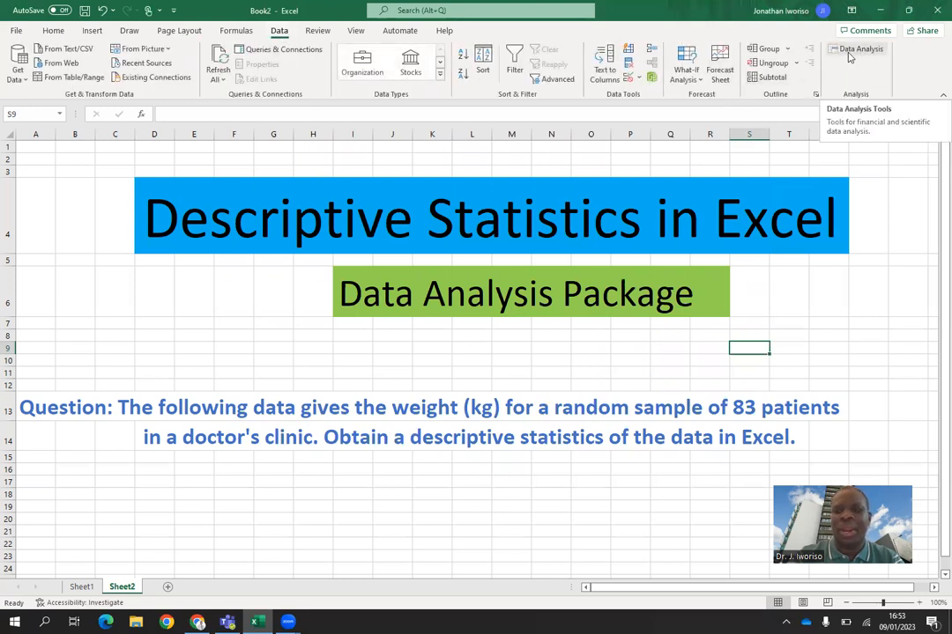
click(851, 57)
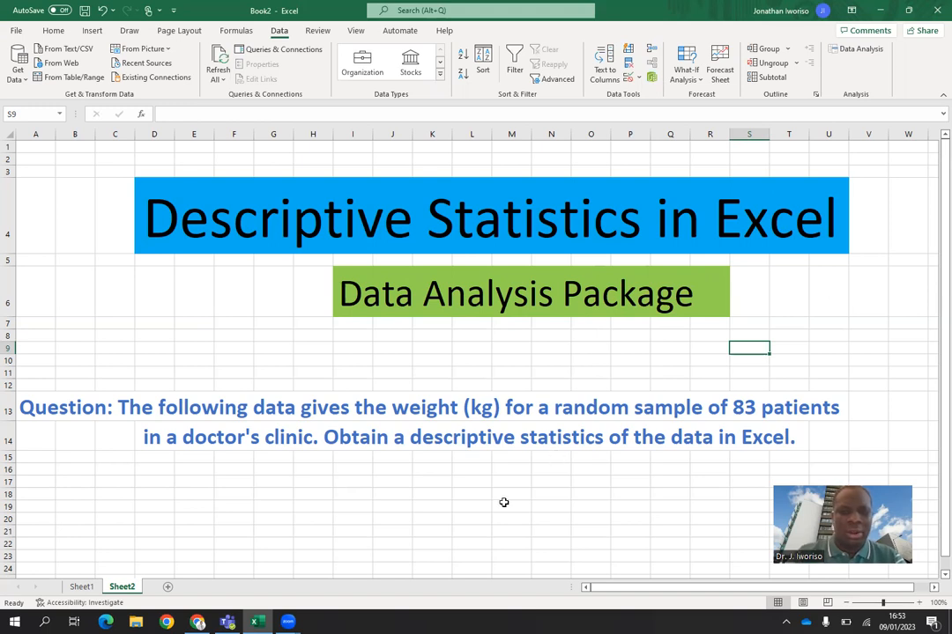
Step: Look through the full Weight_kg column on Sheet1, down to its last entry and back to the header
click(80, 587)
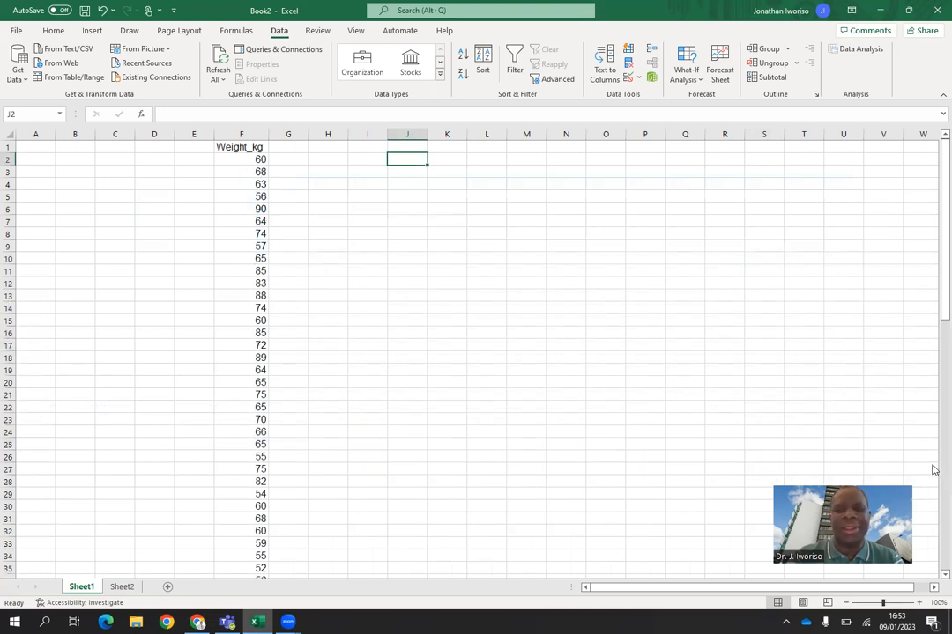
scroll(934, 504, down, 12)
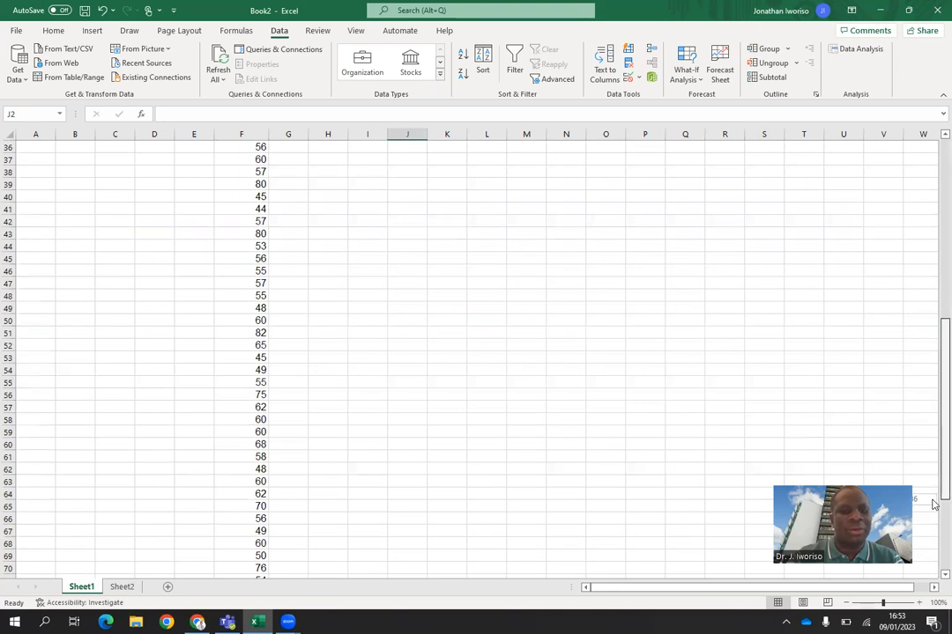
scroll(934, 543, down, 12)
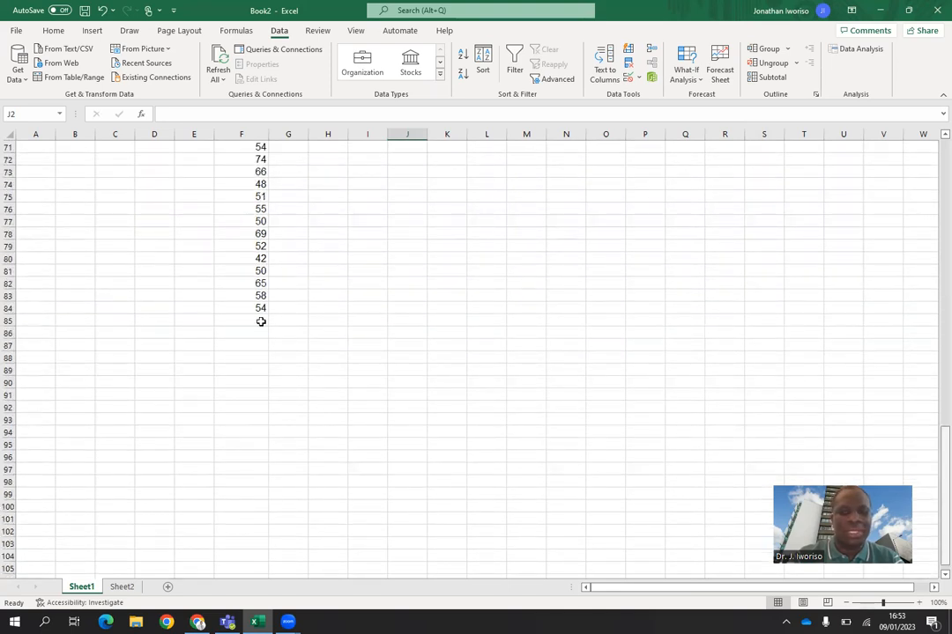
drag(944, 497, 943, 141)
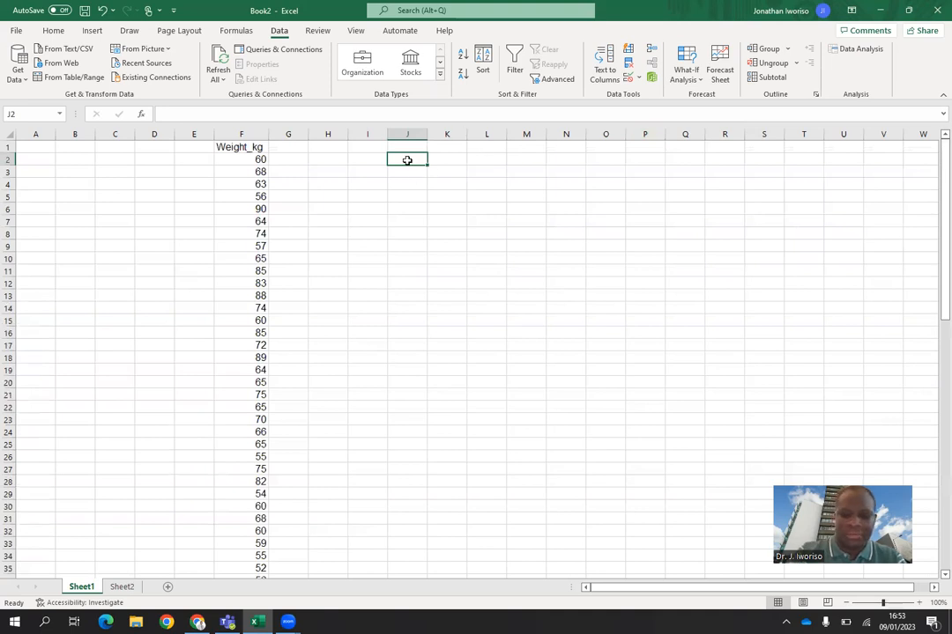
Step: Count the weight values in J2 with =COUNT(F2:F84), and clear the cell after checking the count
text(=)
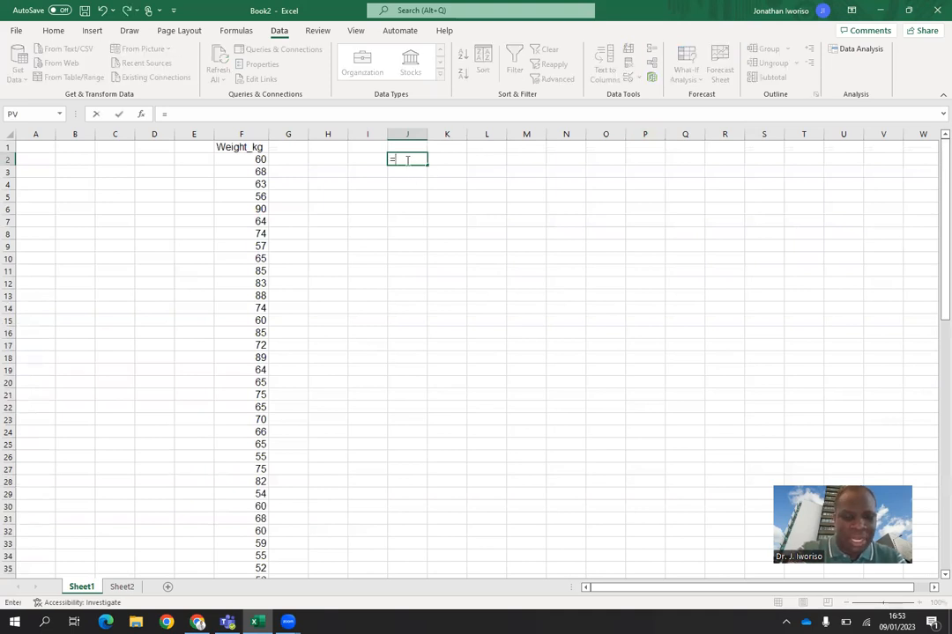
text(COUN)
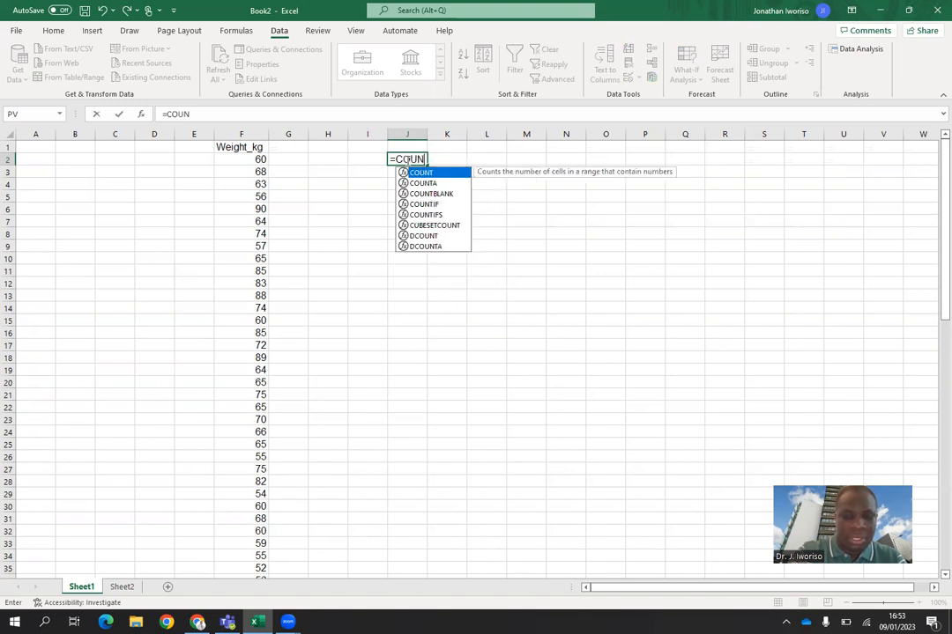
text(T()
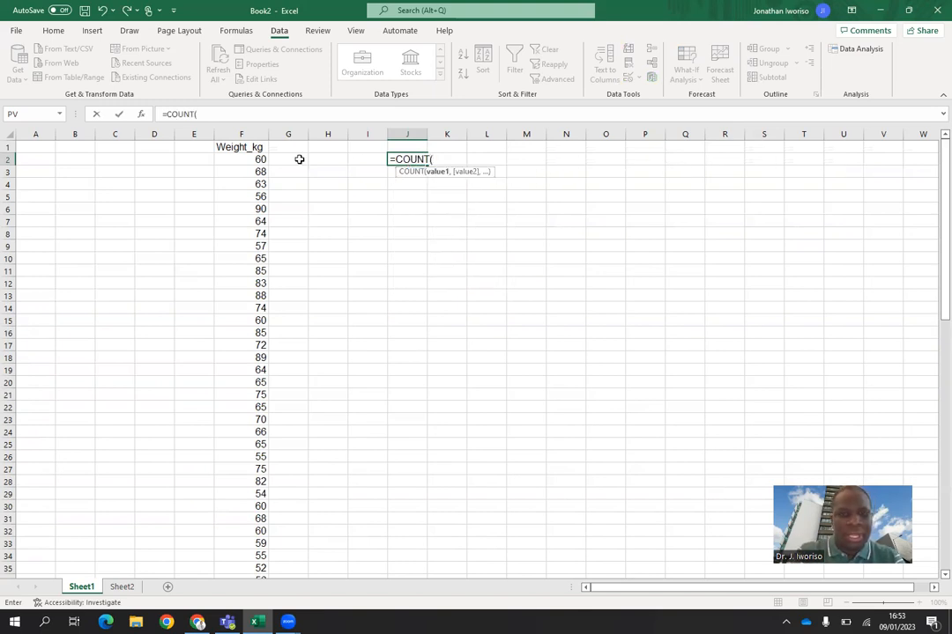
drag(259, 159, 262, 520)
scroll(934, 154, up, 11)
scroll(934, 155, up, 7)
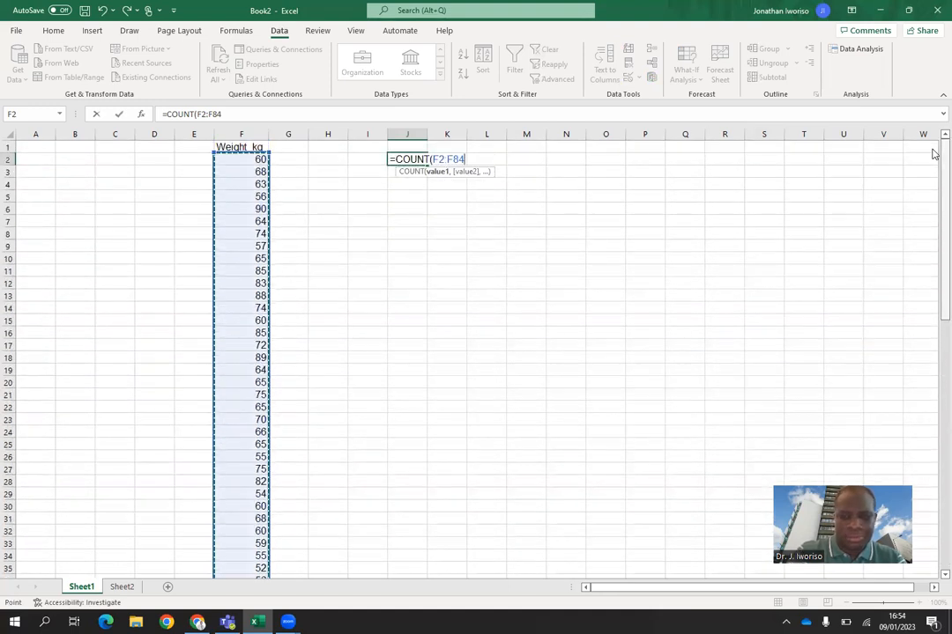
key(Return)
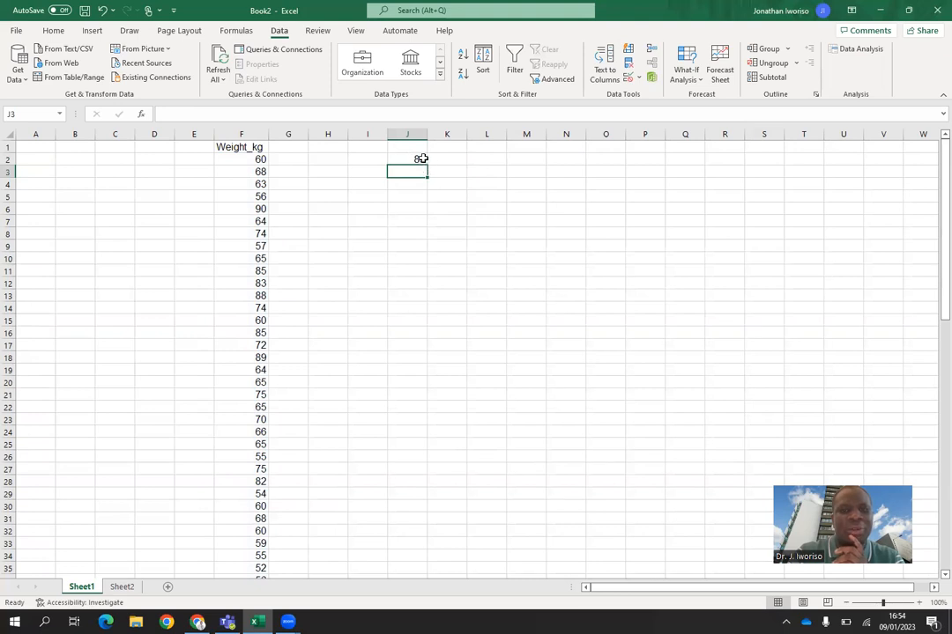
click(418, 159)
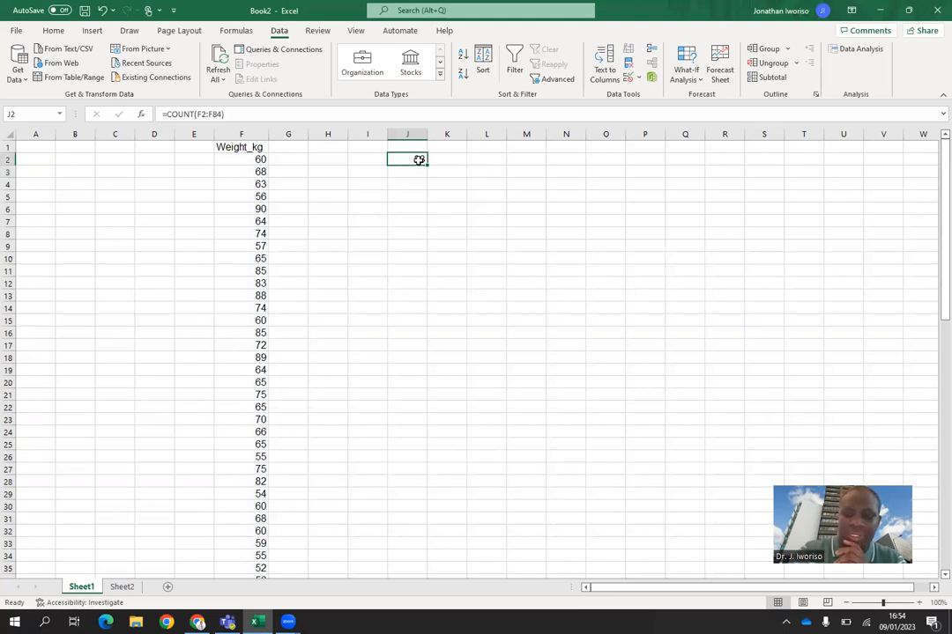
key(Delete)
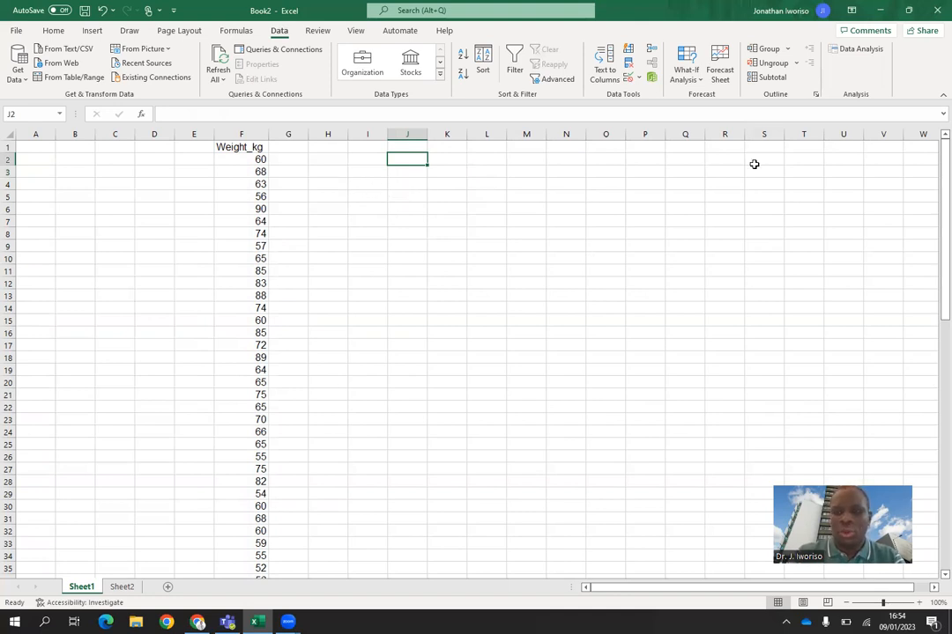
Step: Set up a Descriptive Statistics analysis with input range $F$1:$F$84, grouped by columns, with labels in the first row
click(854, 49)
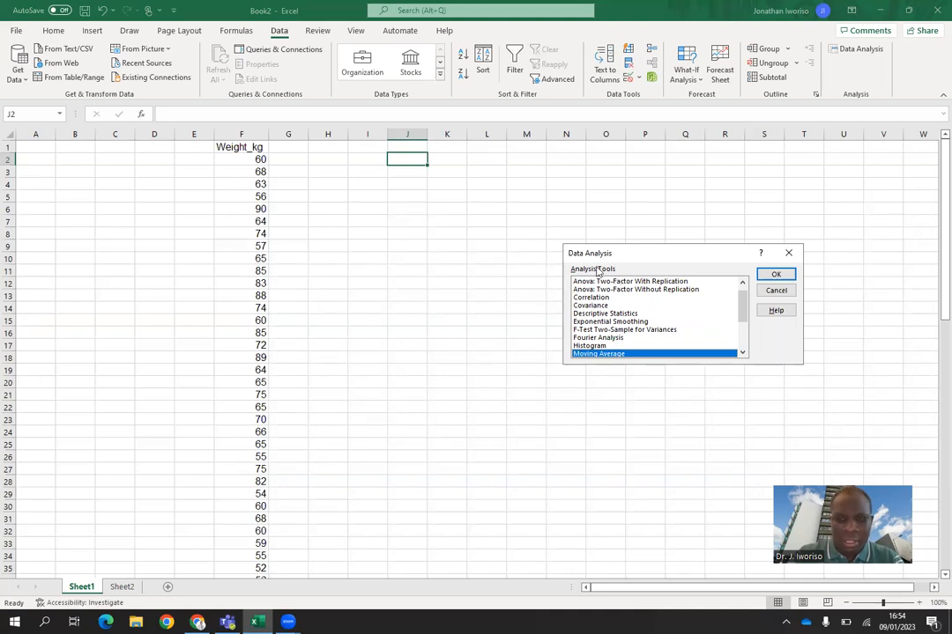
click(595, 314)
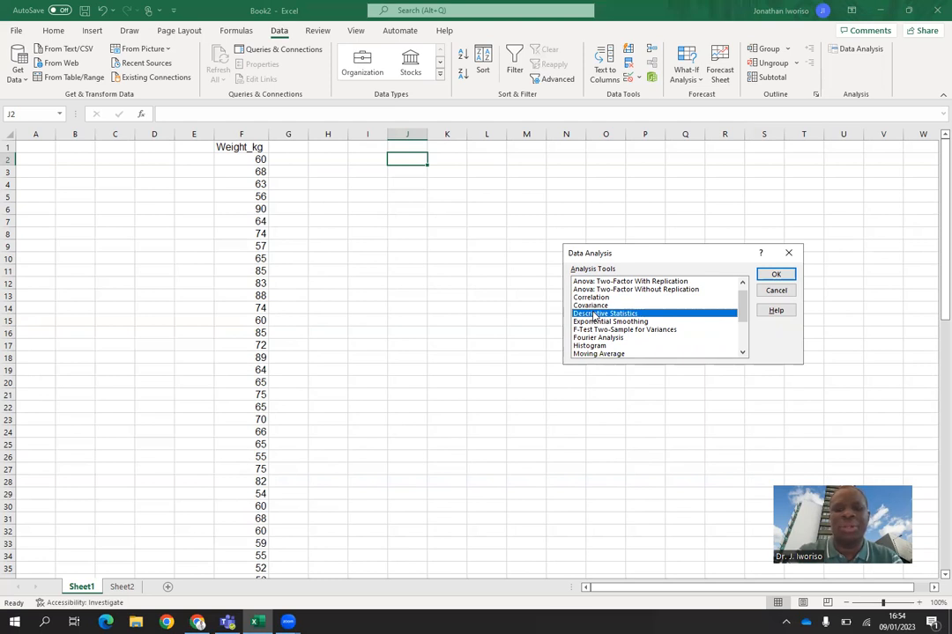
click(775, 276)
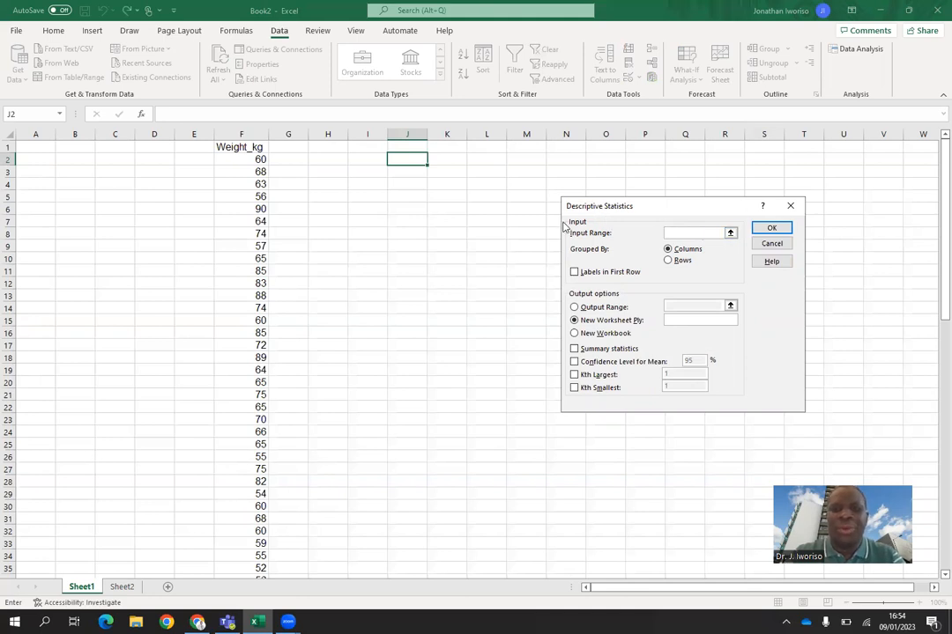
click(254, 149)
drag(254, 149, 261, 557)
scroll(934, 159, up, 17)
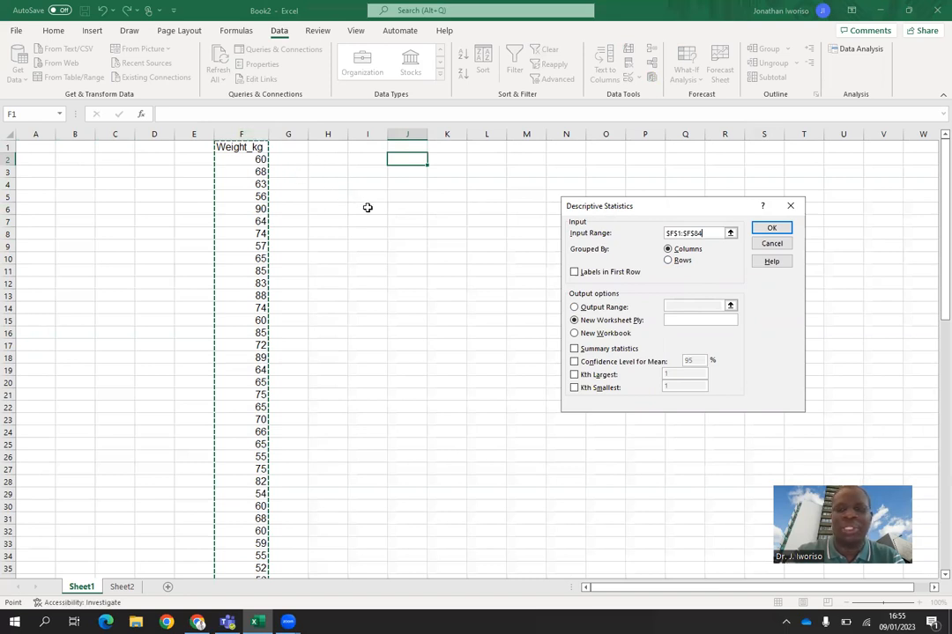
click(575, 273)
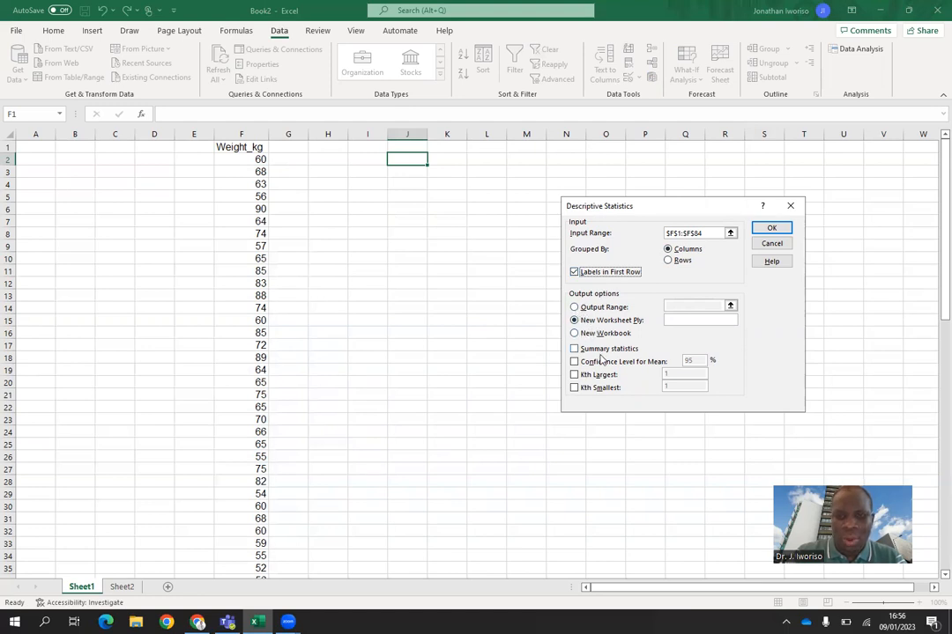
Step: Set the output range to $J$2, include summary statistics, and generate the descriptive statistics table
click(574, 307)
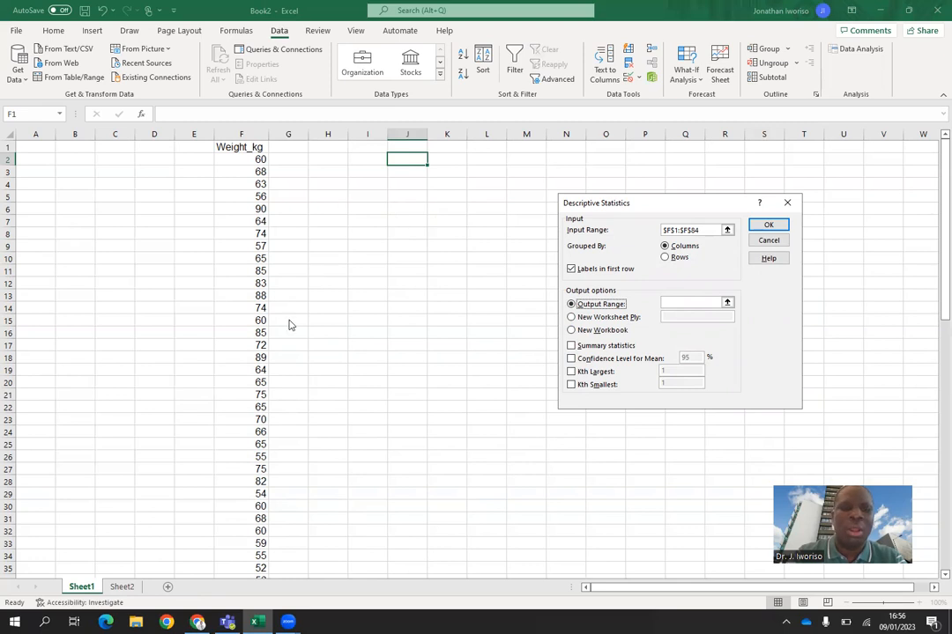
click(687, 303)
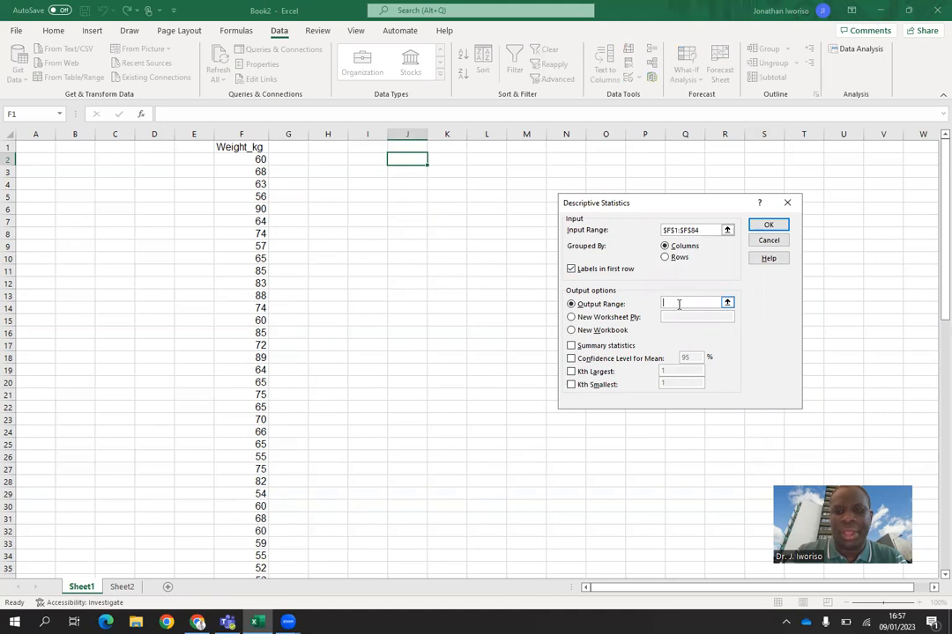
click(407, 161)
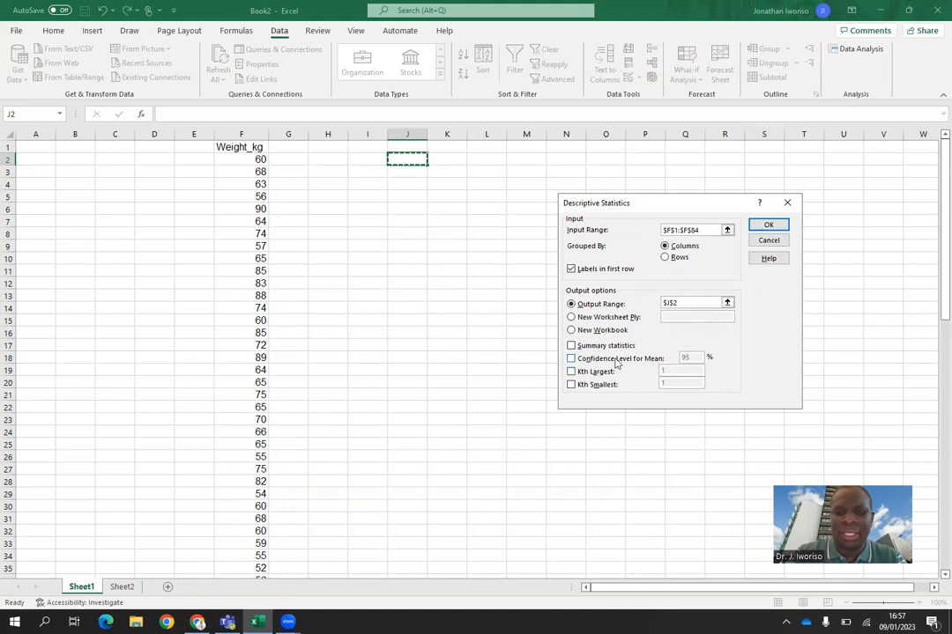
click(571, 346)
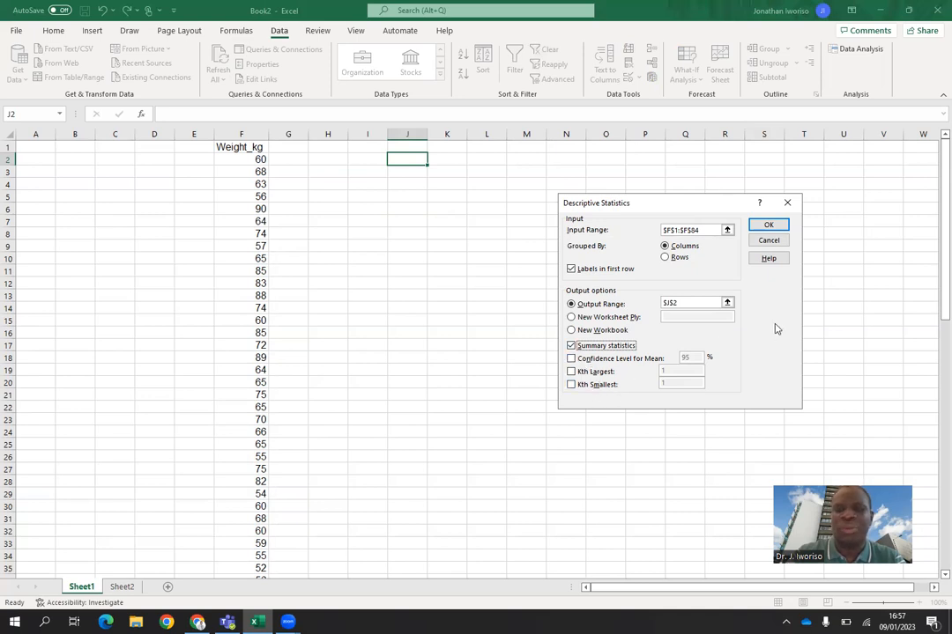
click(769, 226)
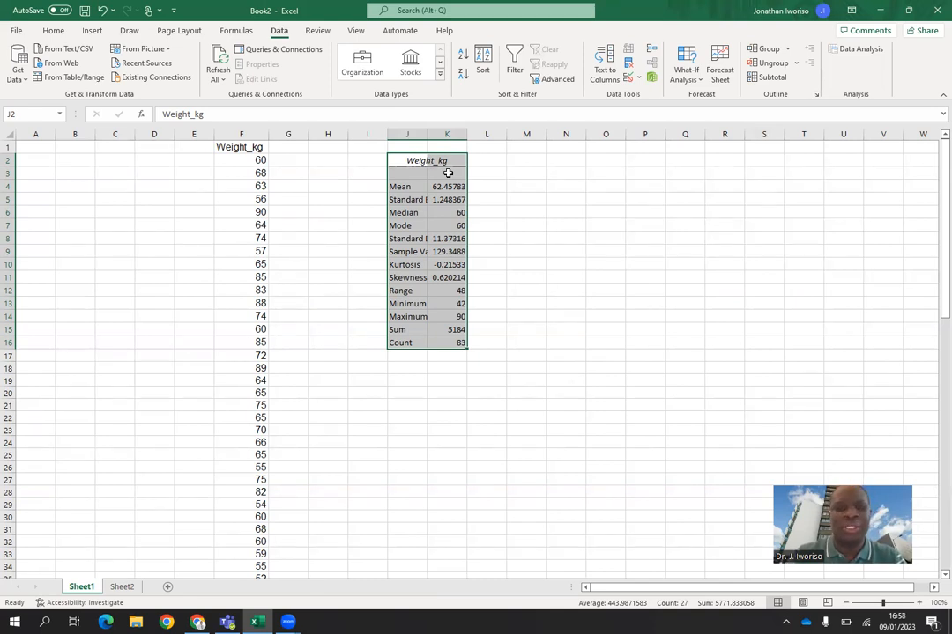
Step: Widen columns J and K so the statistic names and values in the output table fit fully
click(456, 178)
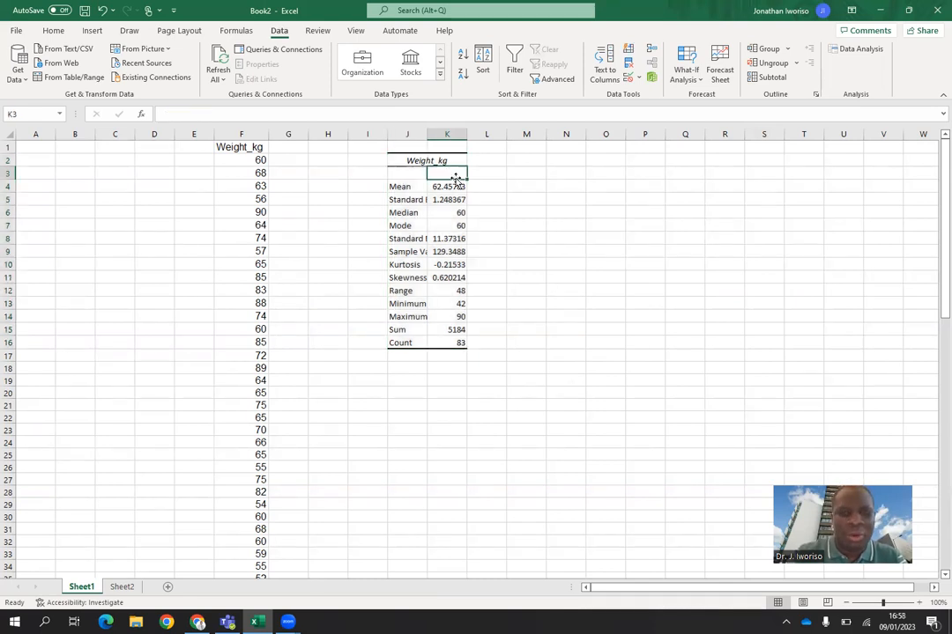
drag(426, 131, 539, 132)
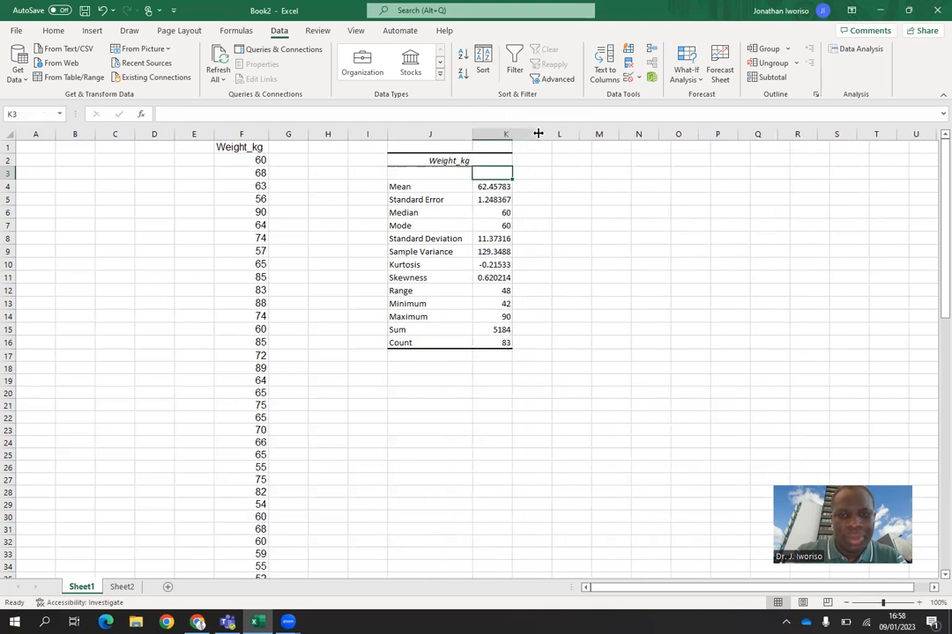
click(614, 266)
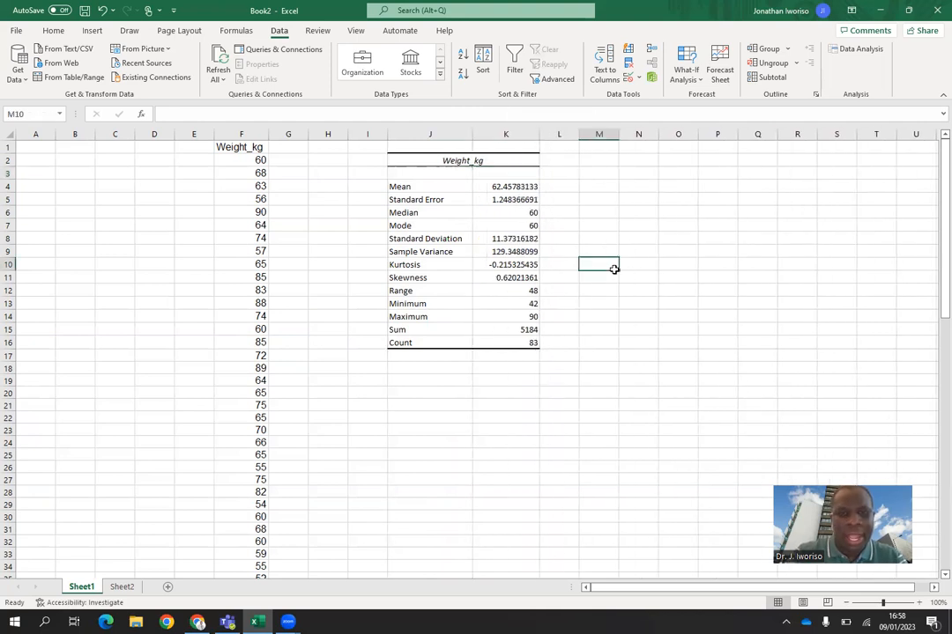
Step: Apply outline and inside borders to the descriptive statistics table in J2:K16
mouse_move(411, 160)
mouse_down()
mouse_move(520, 224)
mouse_move(533, 343)
mouse_up()
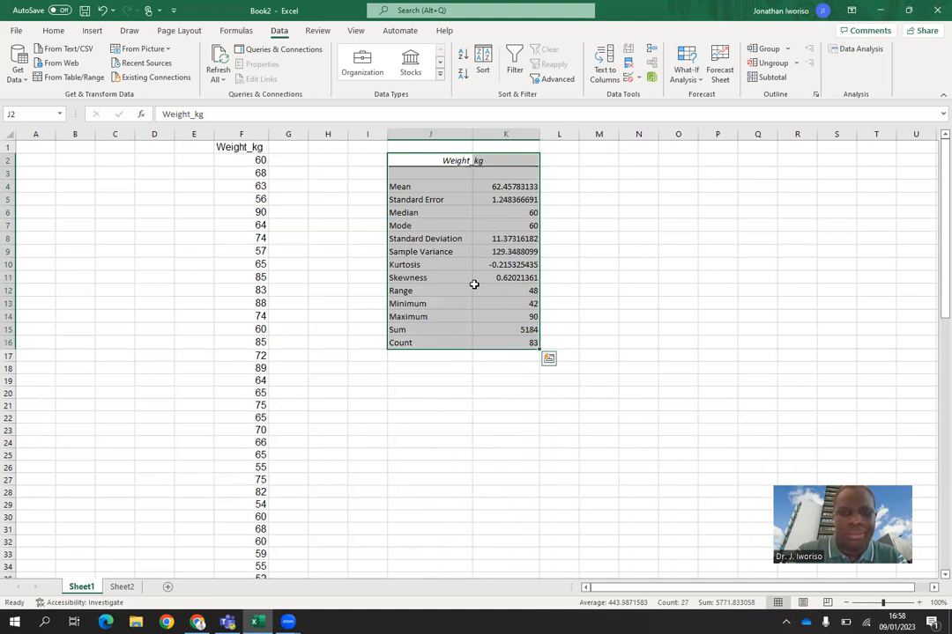
right_click(475, 285)
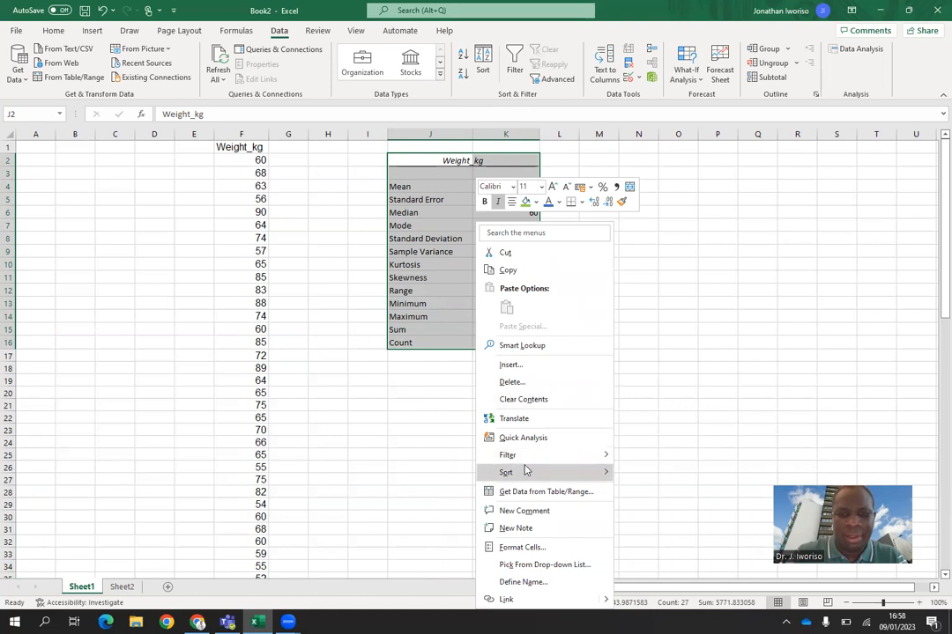
click(516, 550)
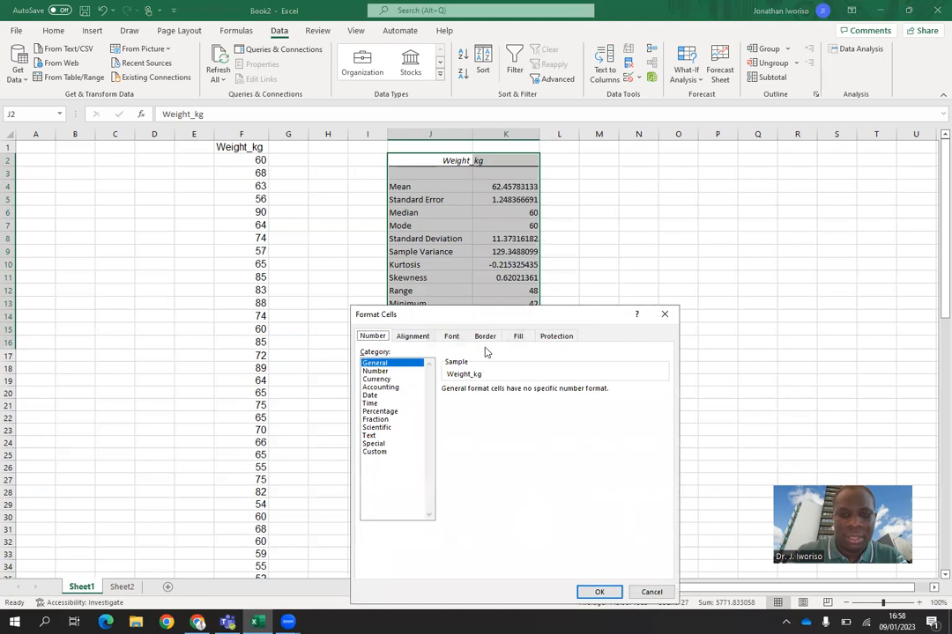
click(485, 336)
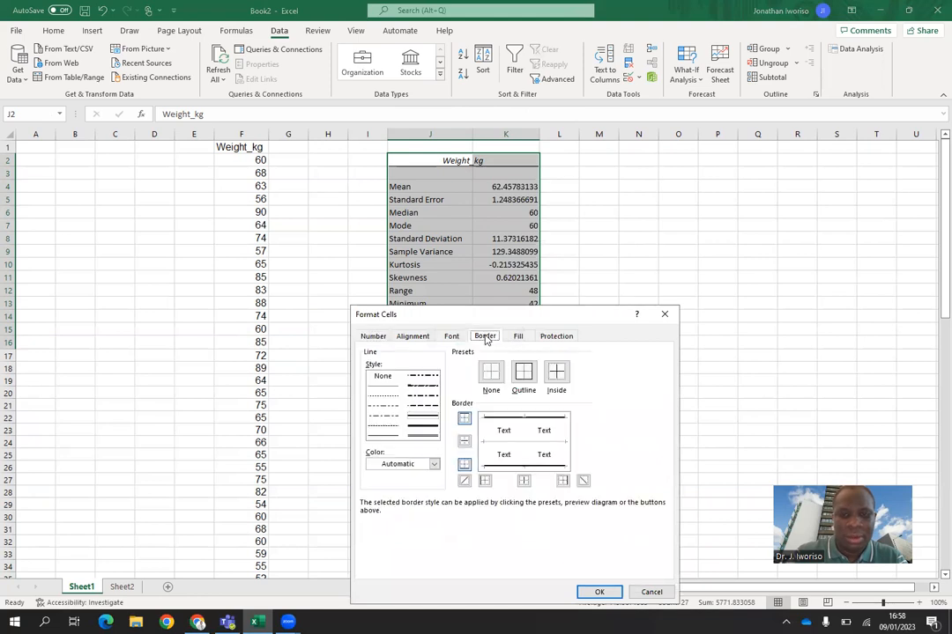
click(523, 372)
click(555, 374)
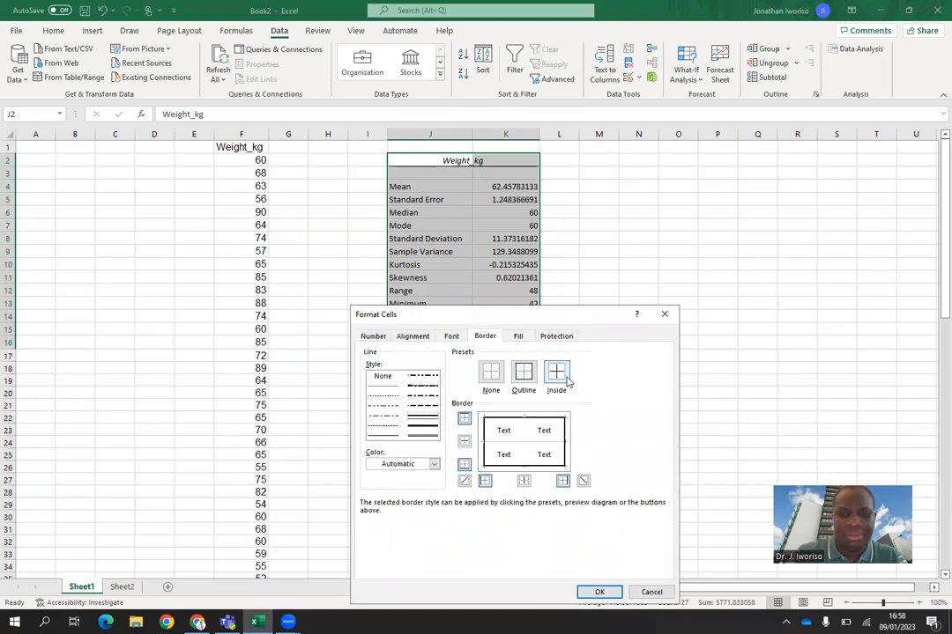
click(601, 593)
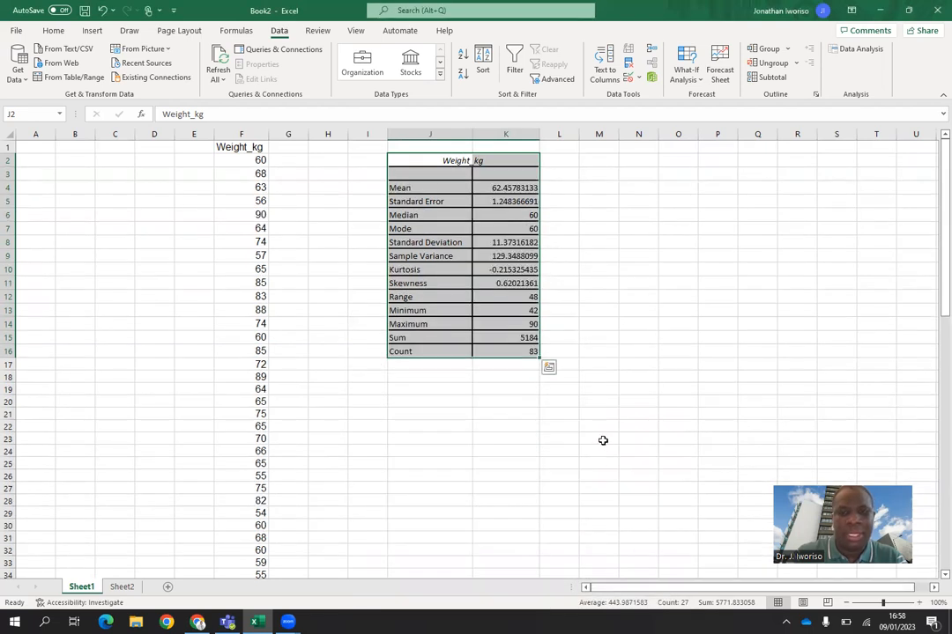
Step: Fill the statistics rows J4:K16 of the table, from Mean to Count, with standard yellow
drag(416, 158, 520, 287)
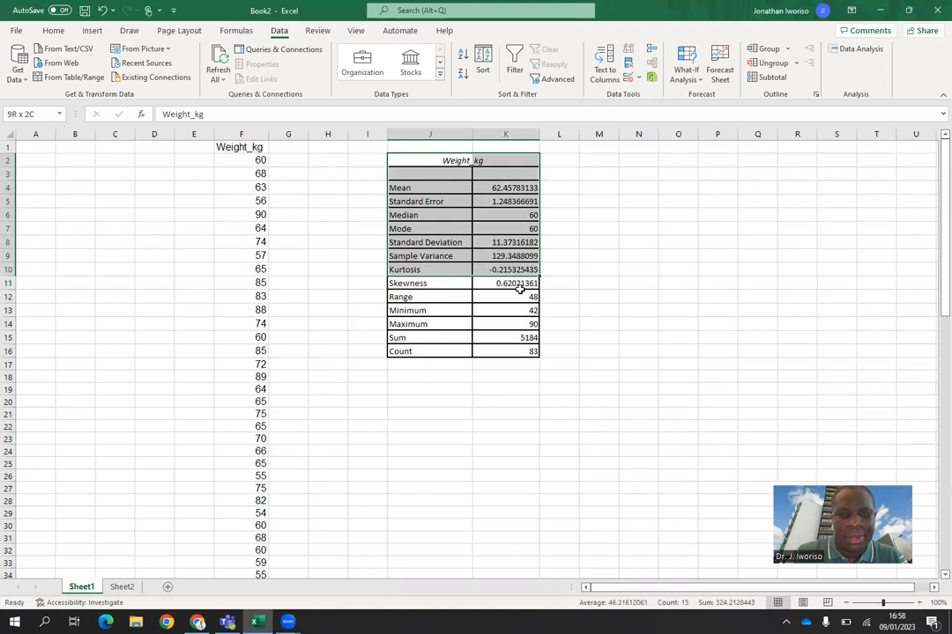
click(522, 297)
click(437, 202)
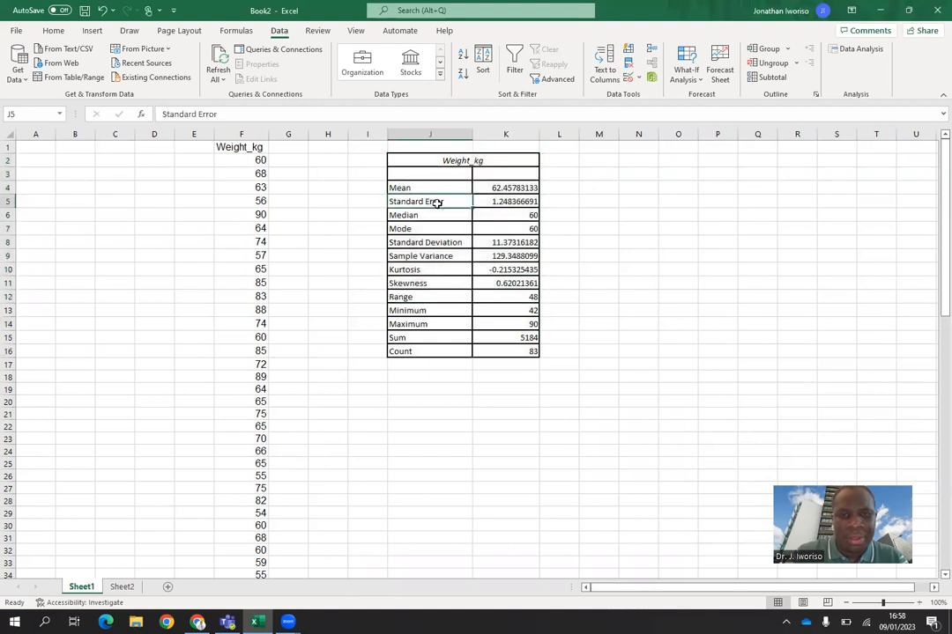
drag(404, 189, 530, 353)
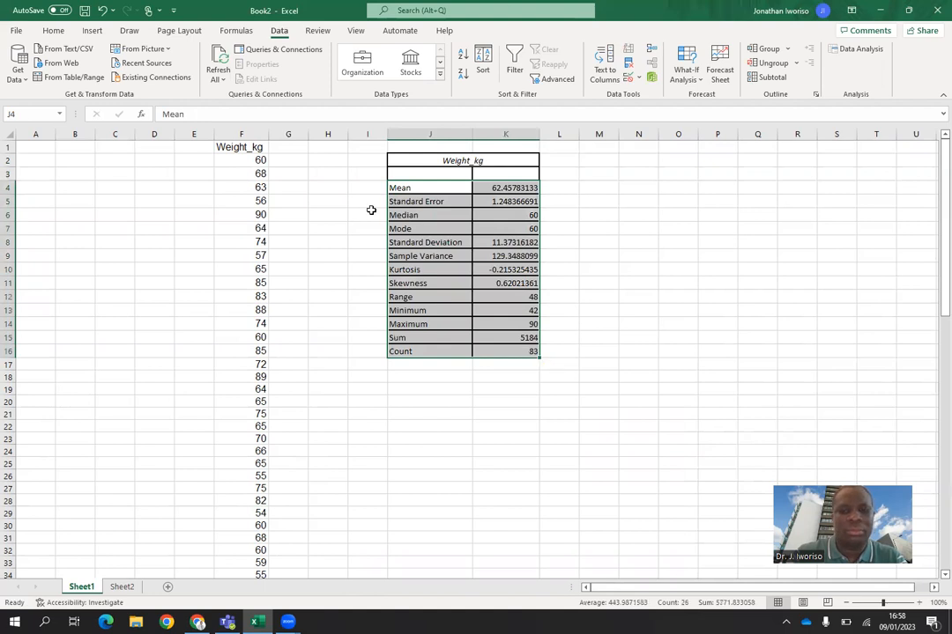
click(48, 30)
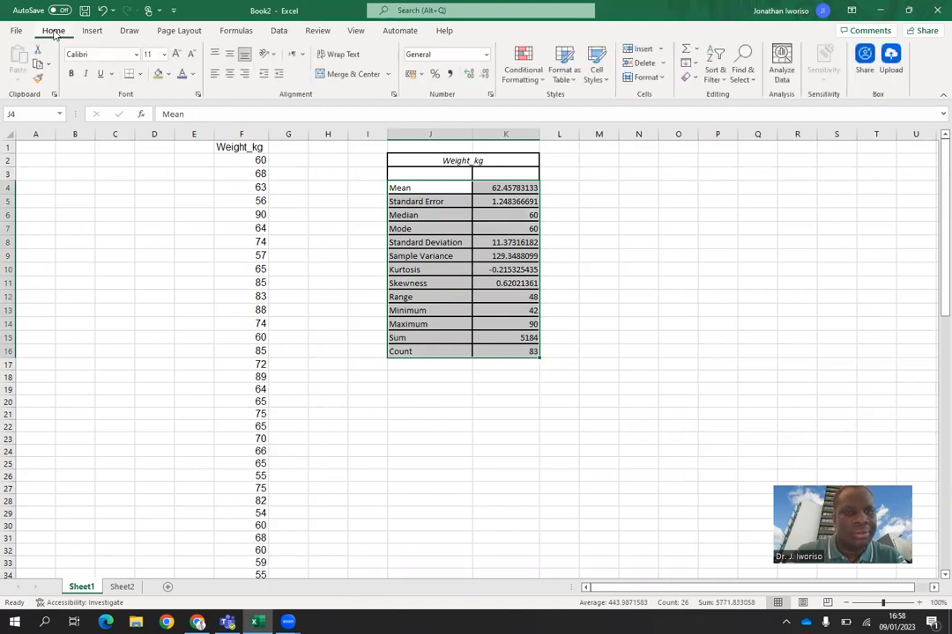
click(167, 74)
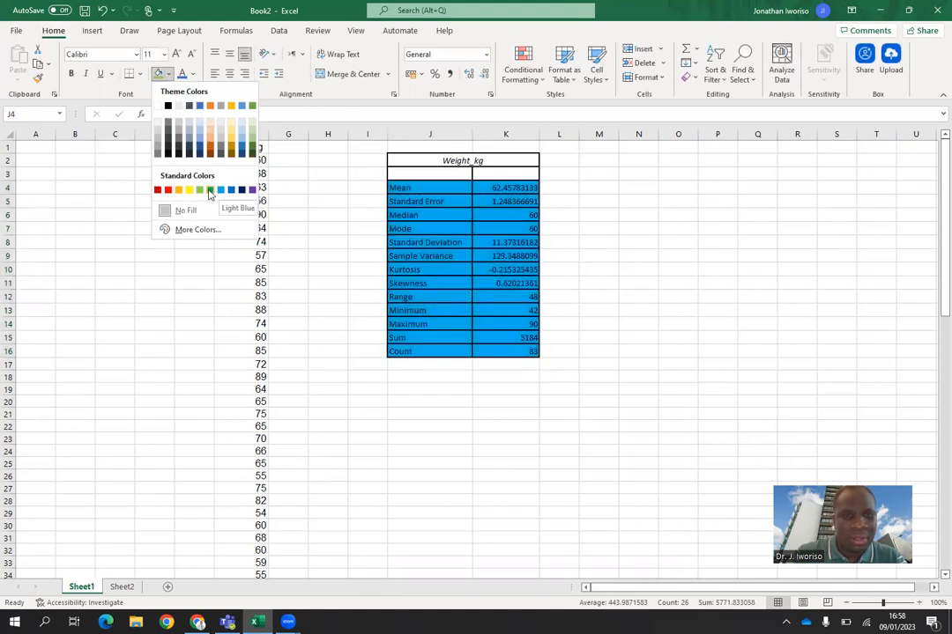
click(189, 191)
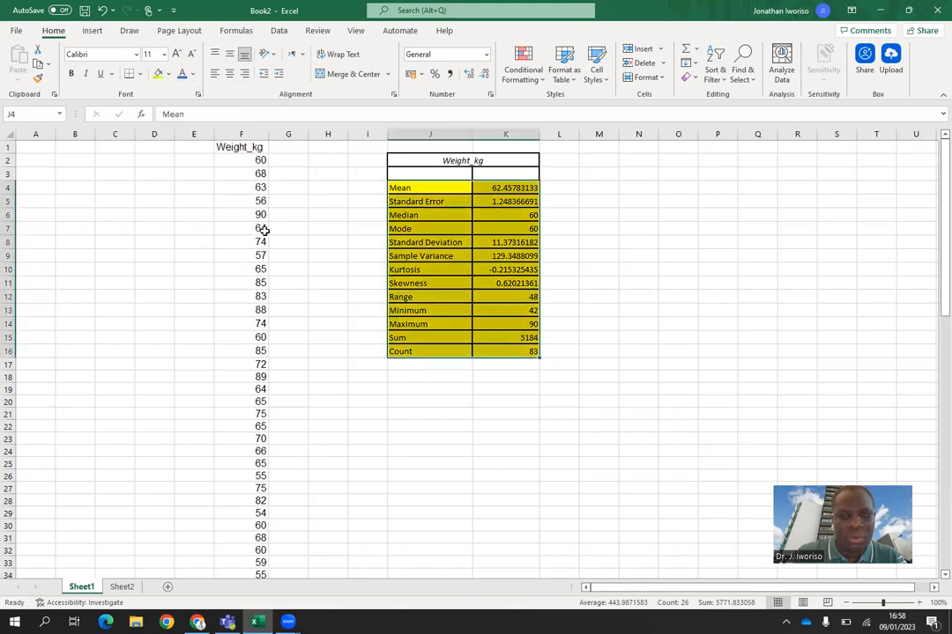
click(424, 401)
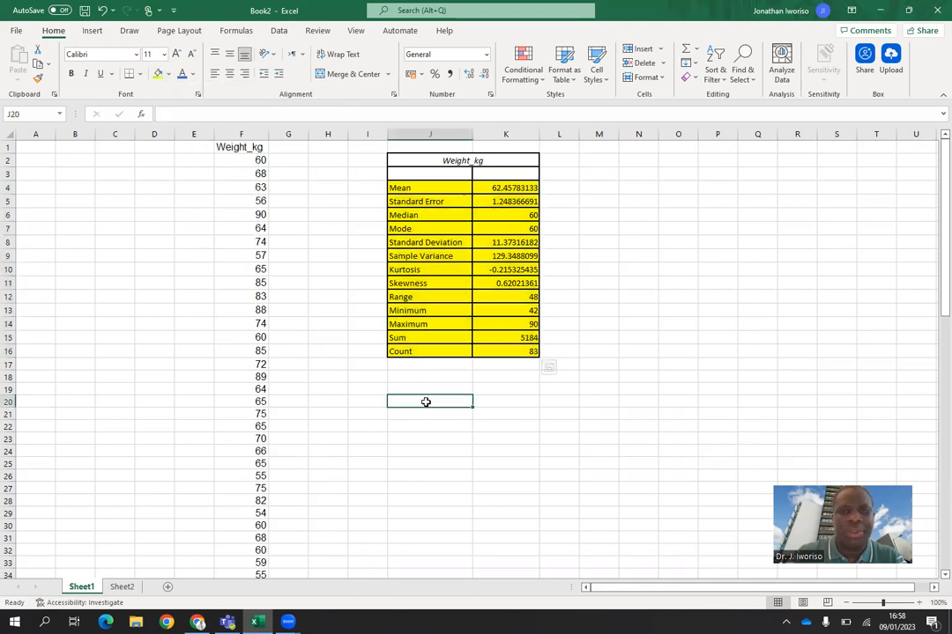
Step: Make all text in the descriptive statistics table J2:K16 bold, including the Weight_kg heading
double_click(435, 162)
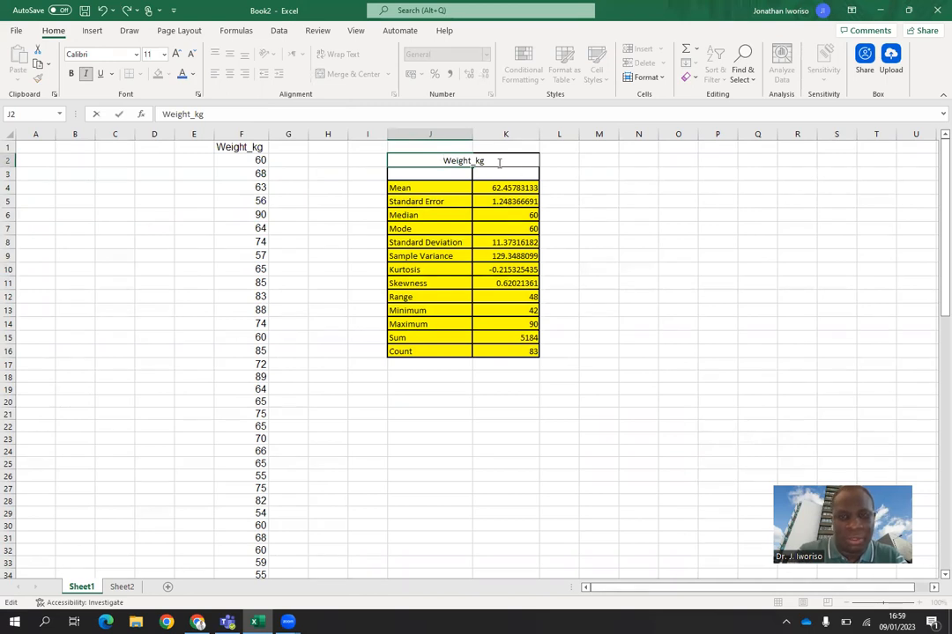
click(600, 312)
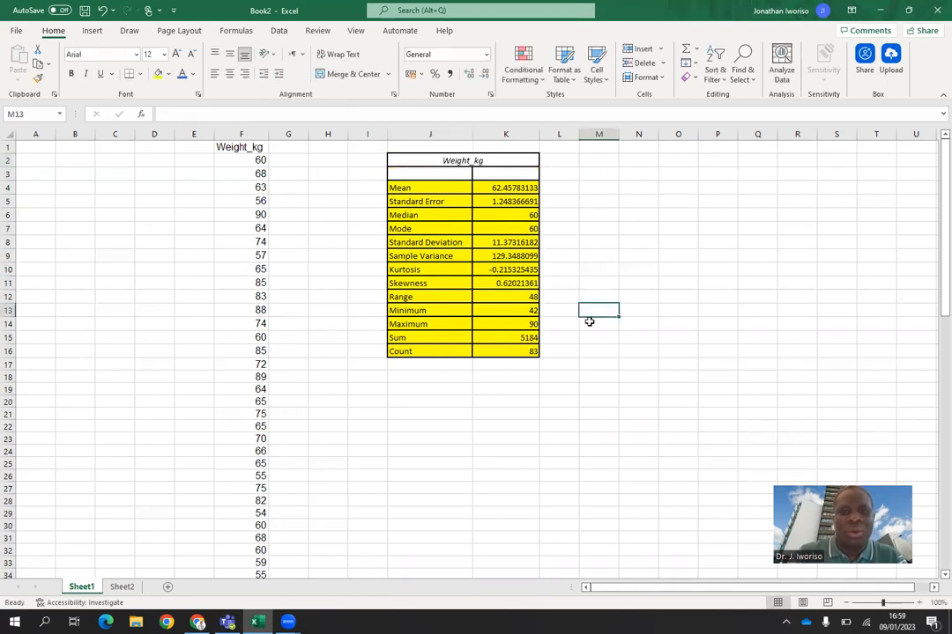
click(437, 160)
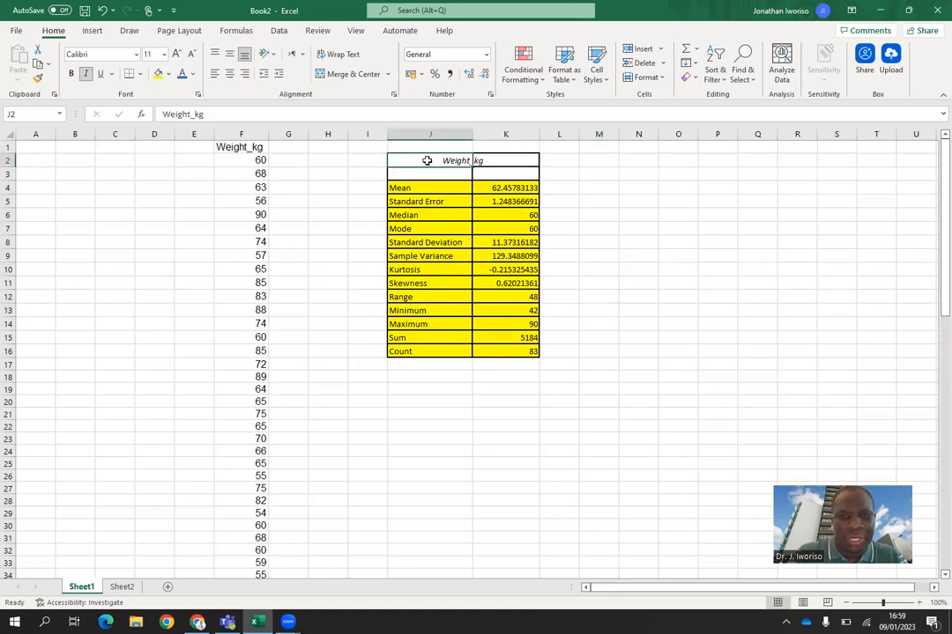
drag(431, 161, 506, 352)
click(71, 76)
click(474, 429)
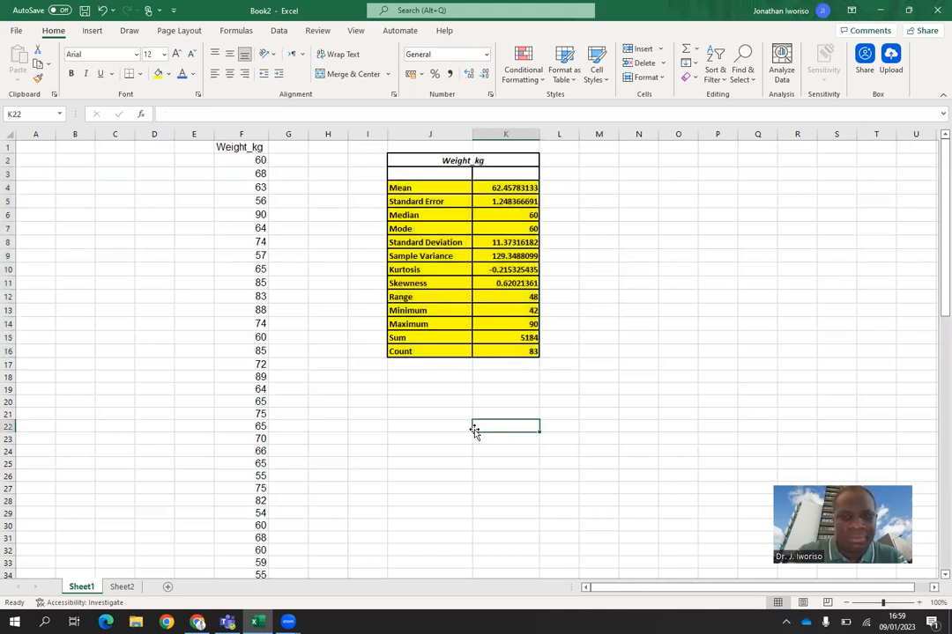
click(609, 453)
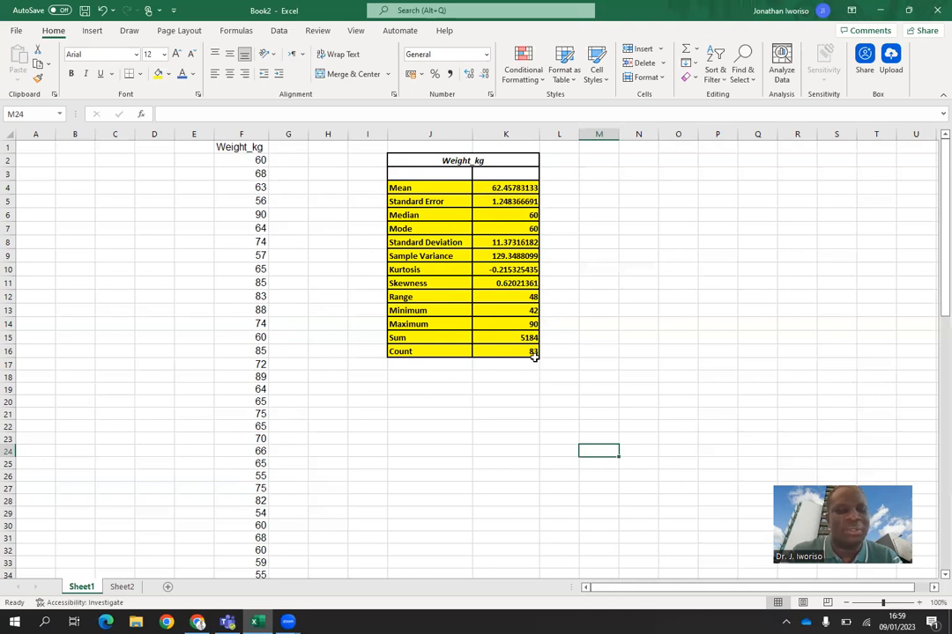
Step: Calculate the mean weight in cell M2 with the formula =AVERAGE(F2:F84) as a check on the table's mean
click(602, 161)
text(=)
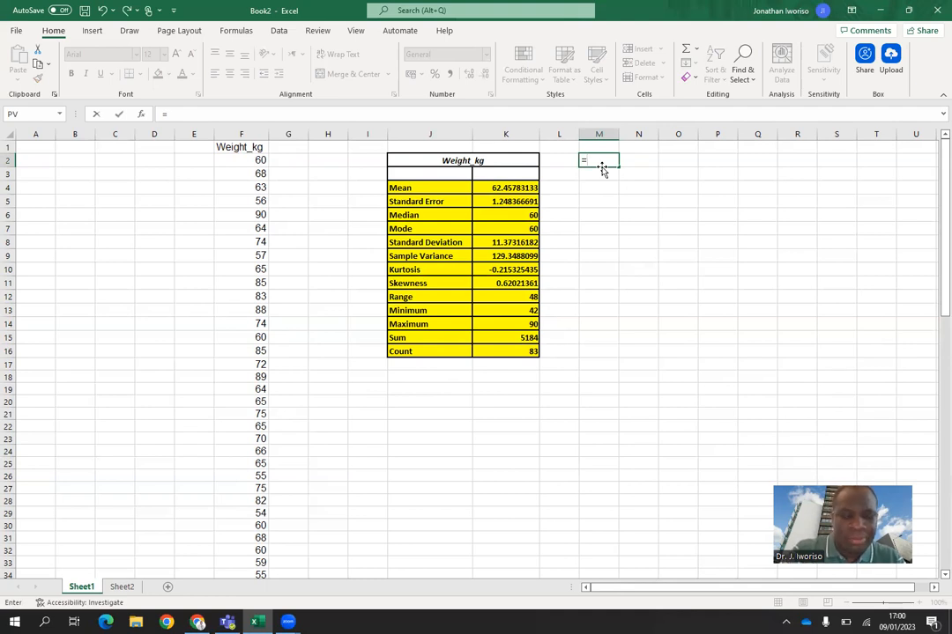
text(ave)
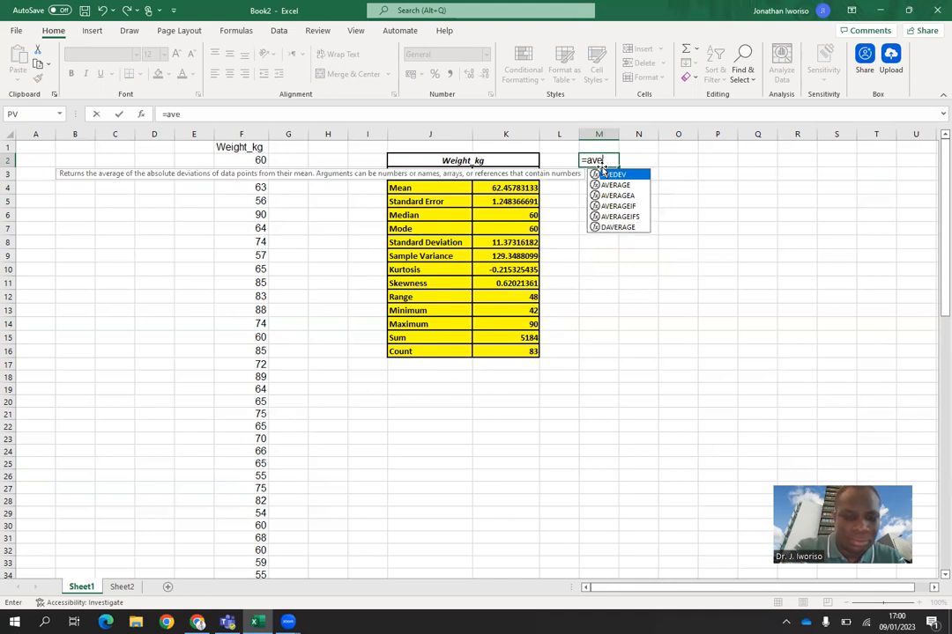
text(rage)
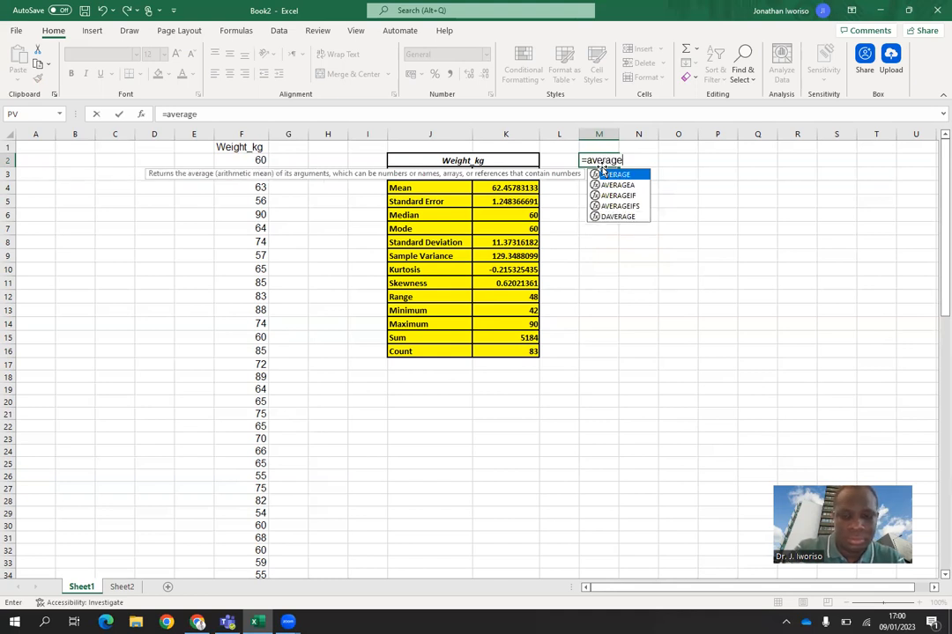
text(()
drag(257, 157, 260, 540)
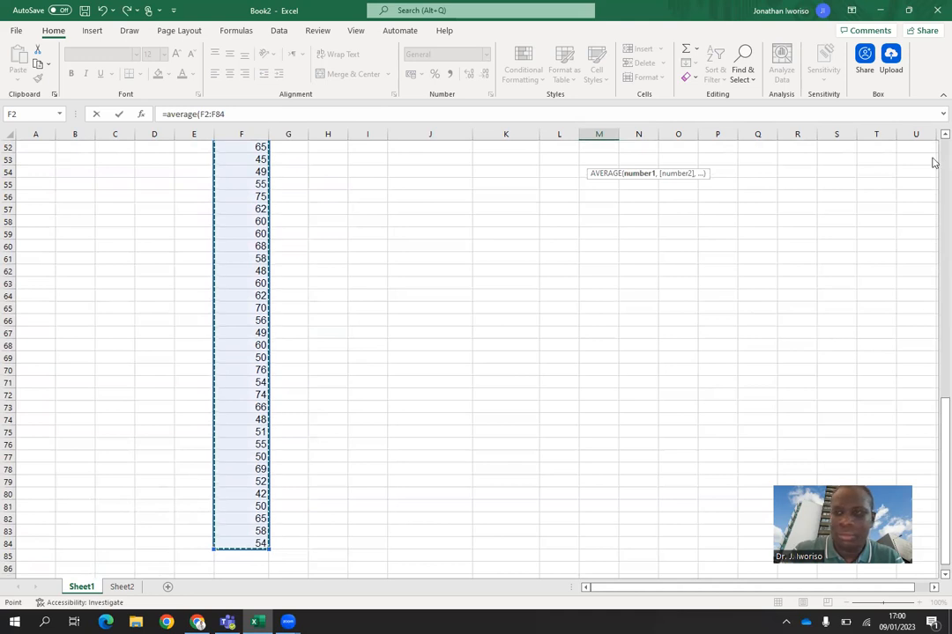
scroll(930, 159, up, 13)
scroll(933, 155, up, 4)
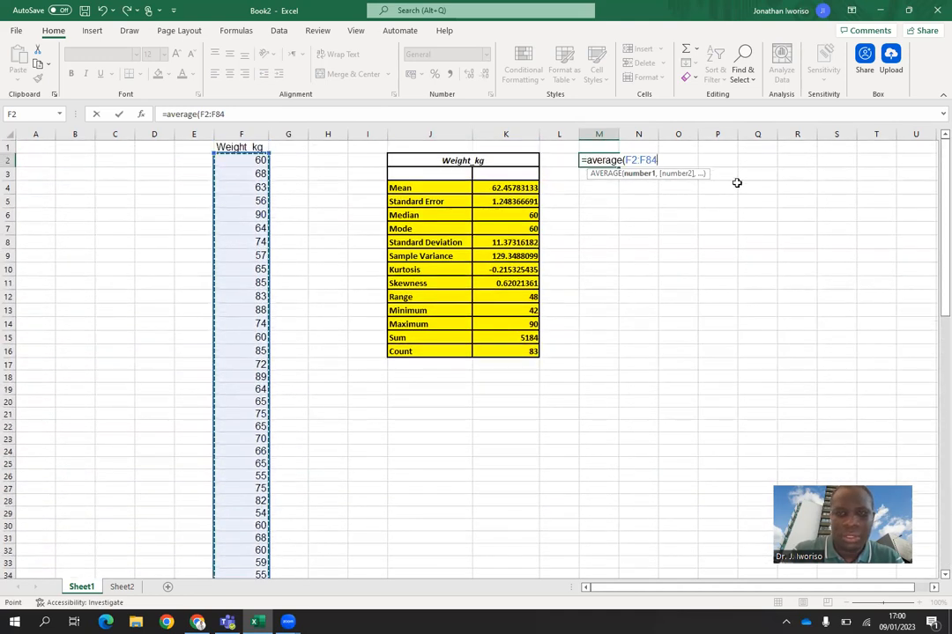
key(Return)
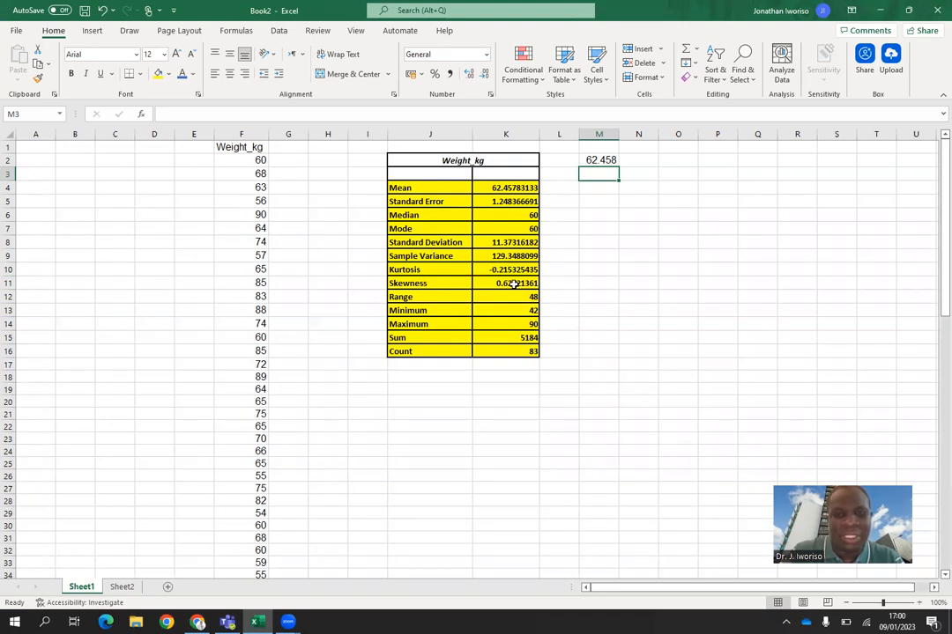
click(606, 160)
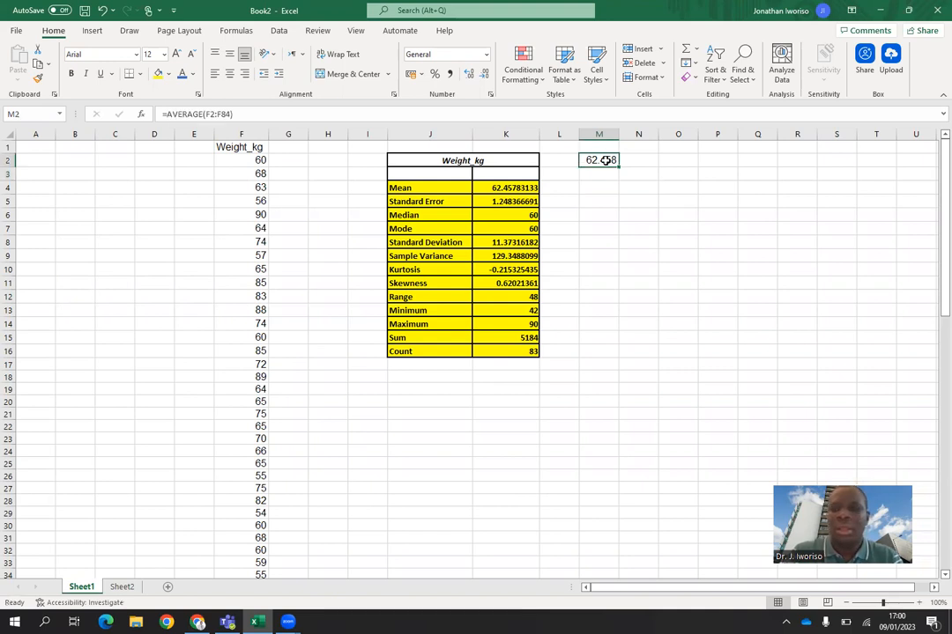